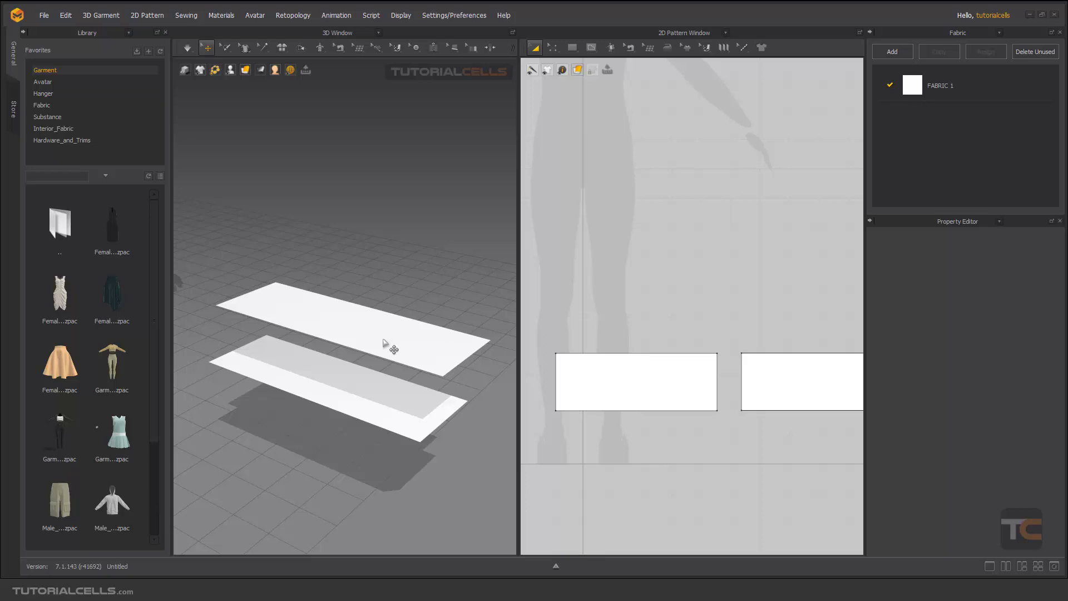
Step: Simulate the panels falling, then undo to restore them raised and pan the view left
click(417, 273)
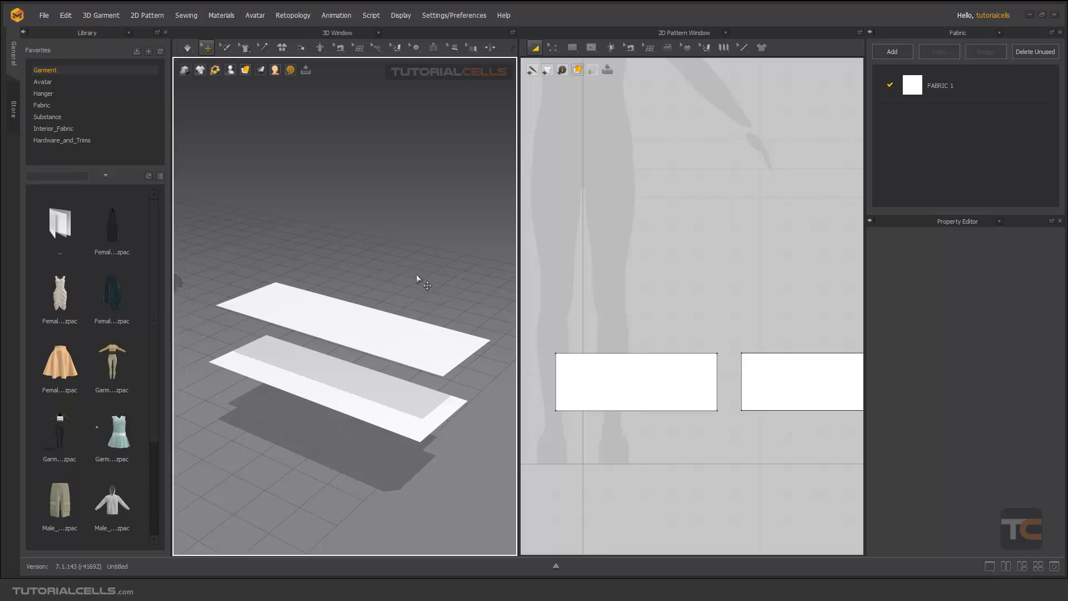
key(space)
key(space)
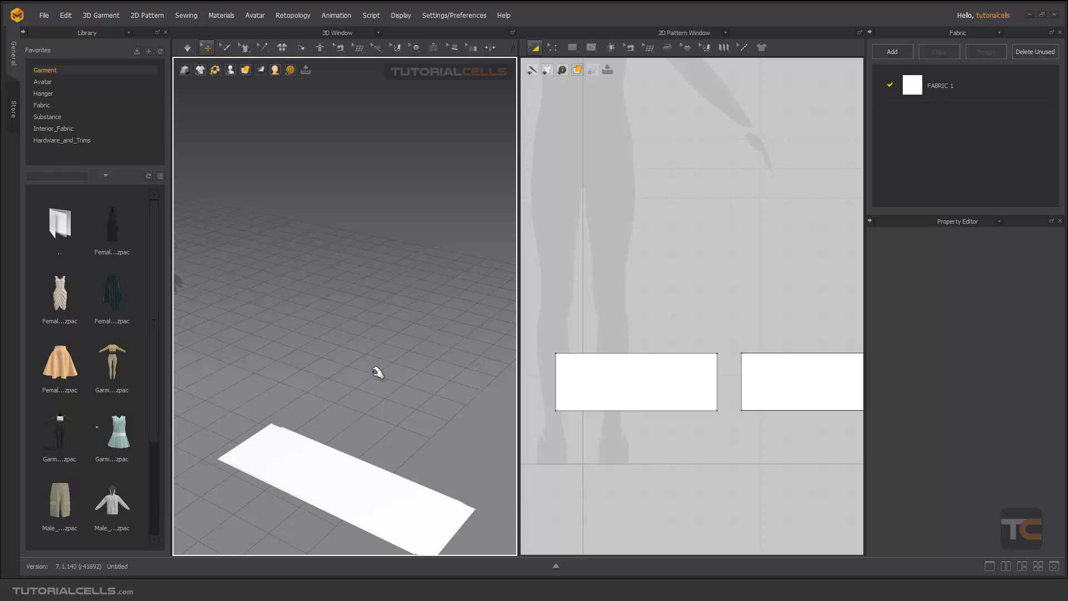
key(ctrl+z)
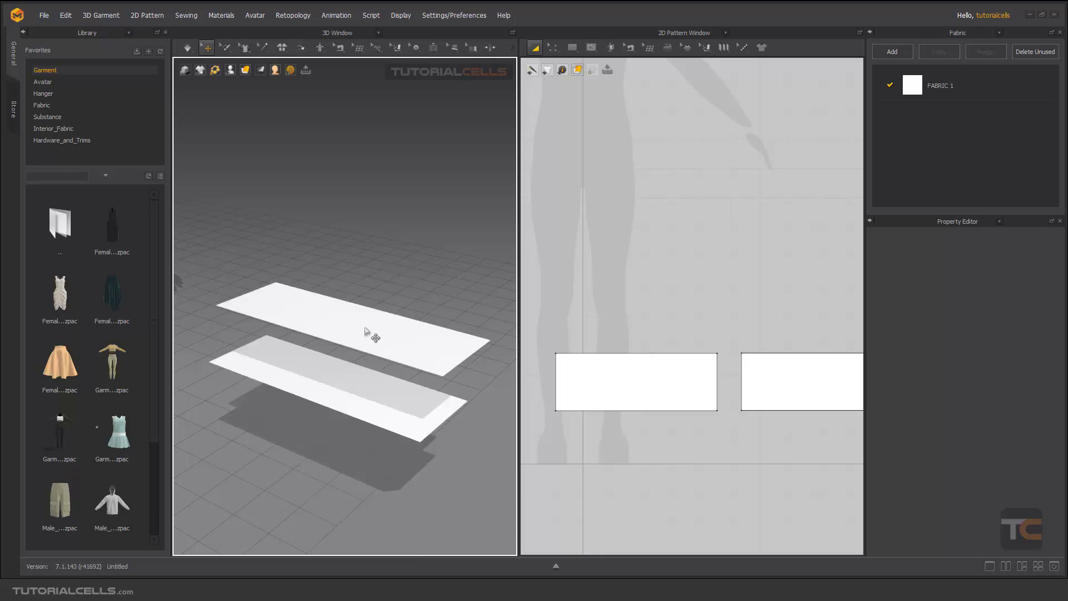
middle_drag(457, 409, 391, 266)
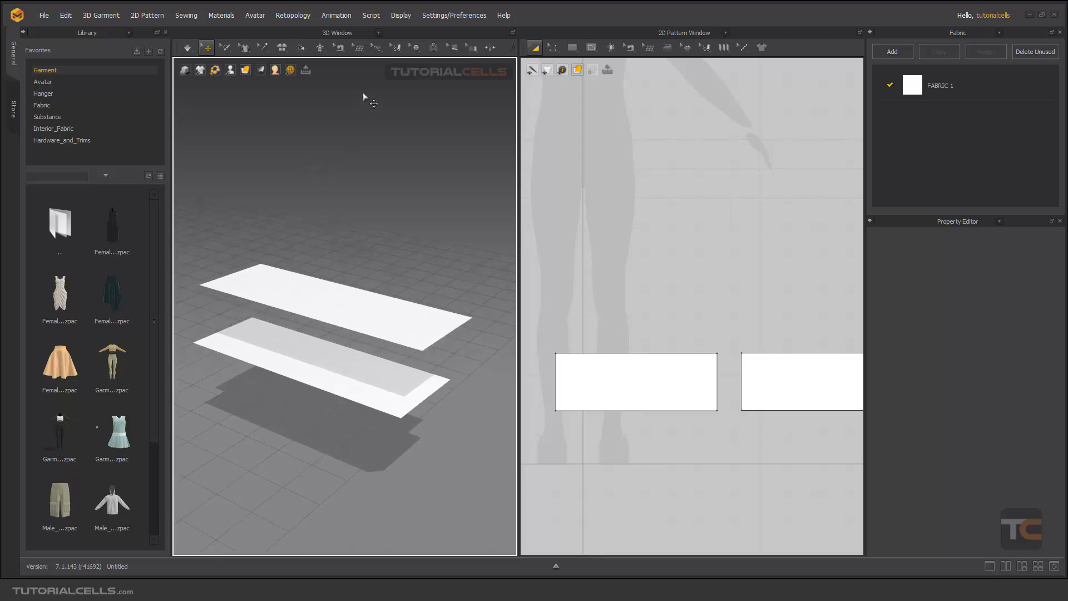
Step: Sew the upper panel's right edge to the lower panel's right edge, then select the upper panel
click(337, 48)
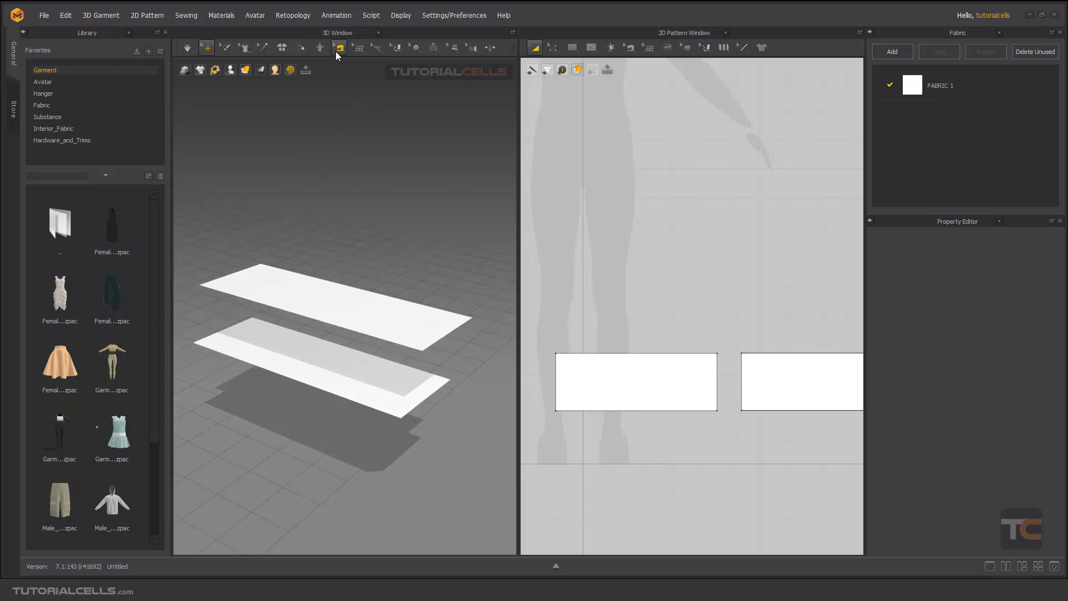
click(447, 333)
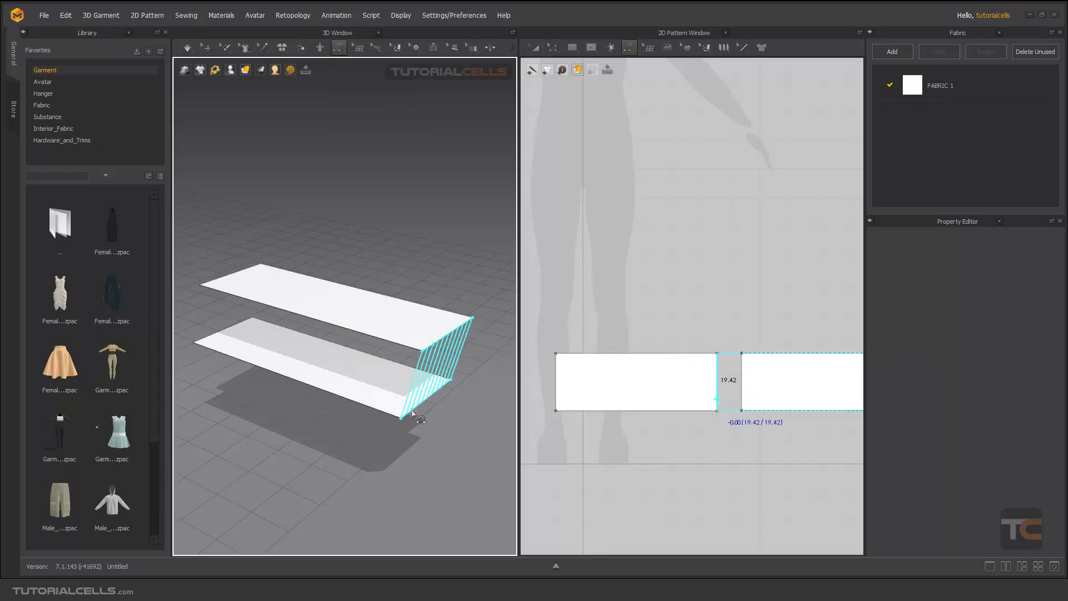
click(417, 406)
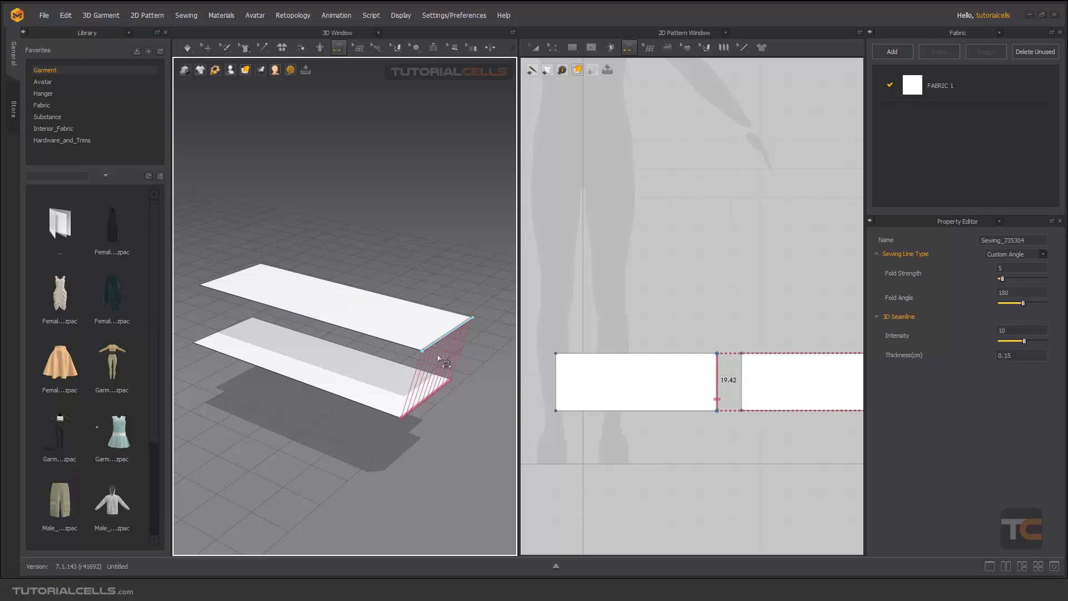
click(207, 47)
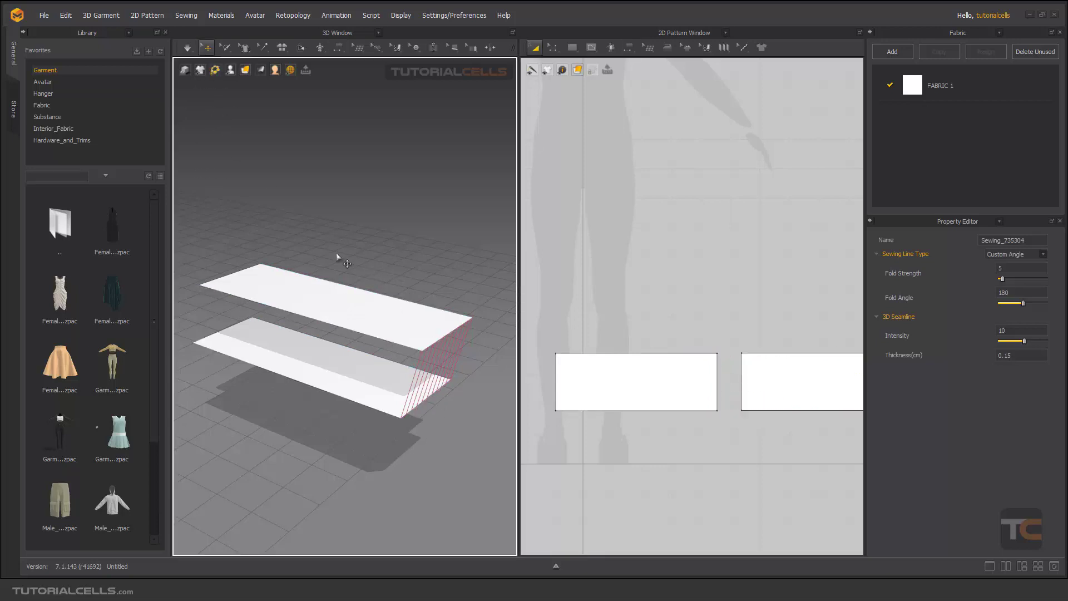
click(351, 305)
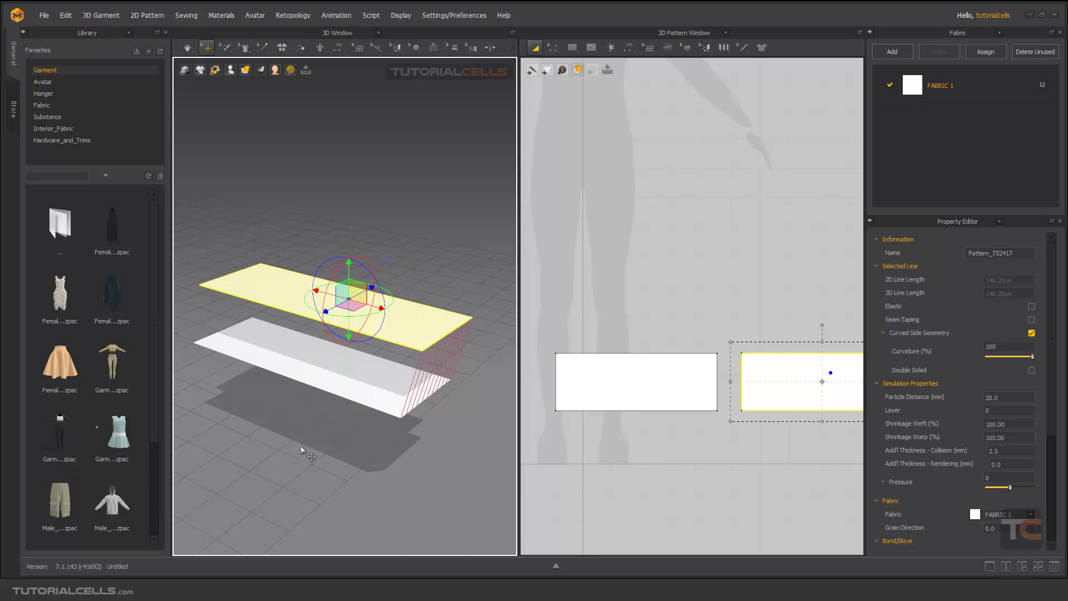
Step: Freeze the upper panel, simulate, and tug the lower panel hanging from the seam
right_click(294, 293)
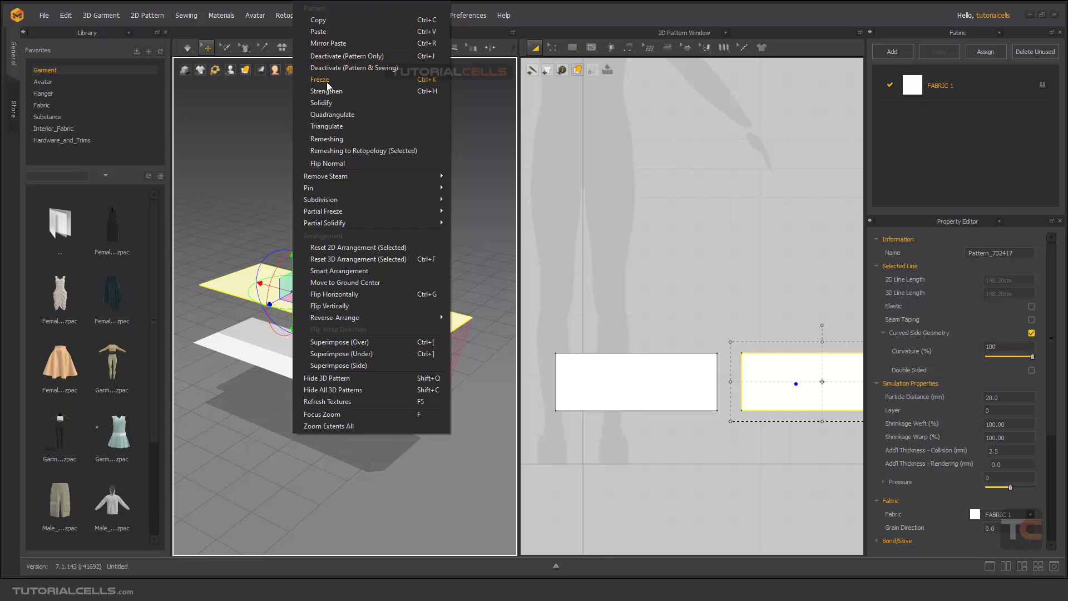
click(328, 81)
key(space)
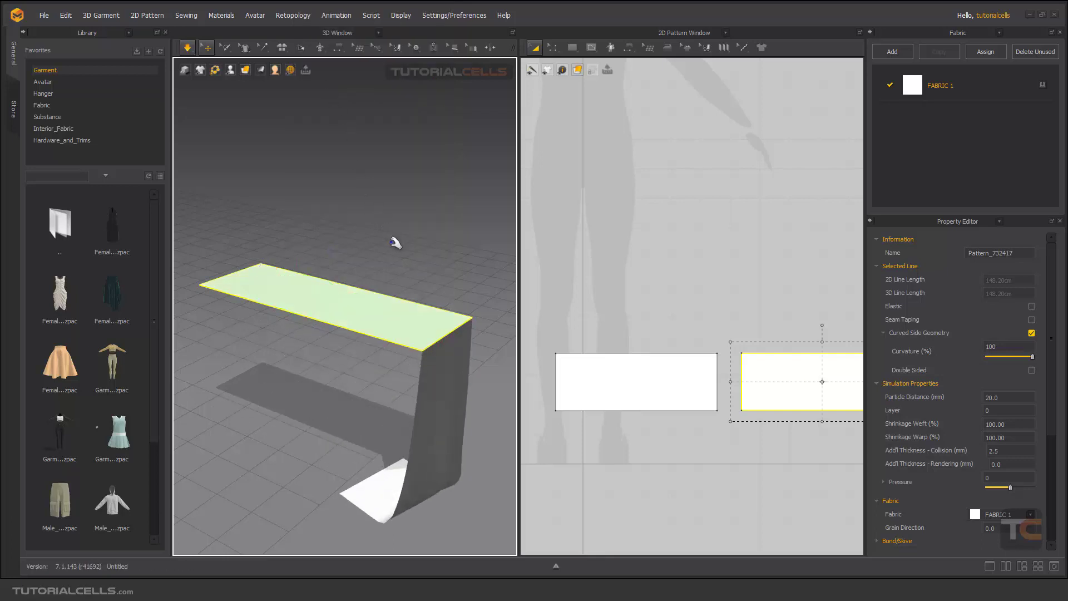
mouse_move(452, 377)
mouse_down()
mouse_move(465, 368)
mouse_move(435, 381)
mouse_up()
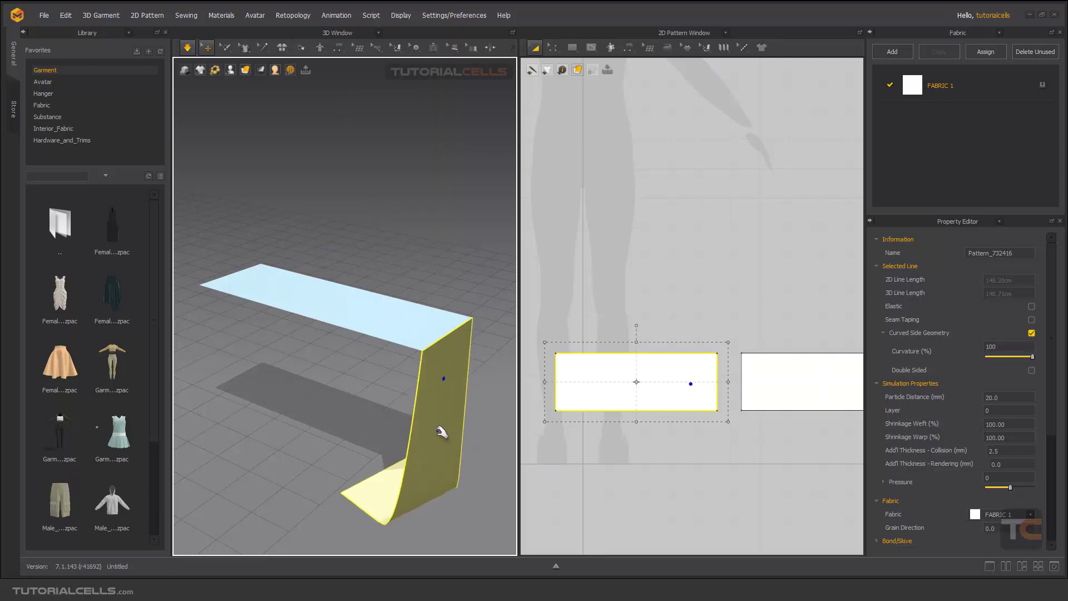
drag(439, 416, 394, 325)
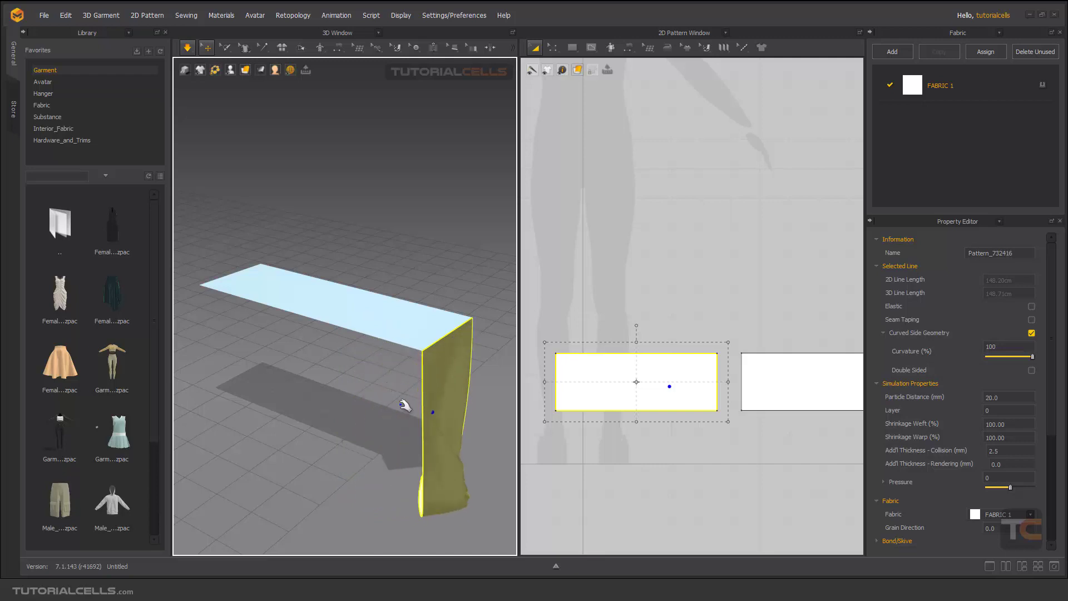
drag(395, 327, 397, 353)
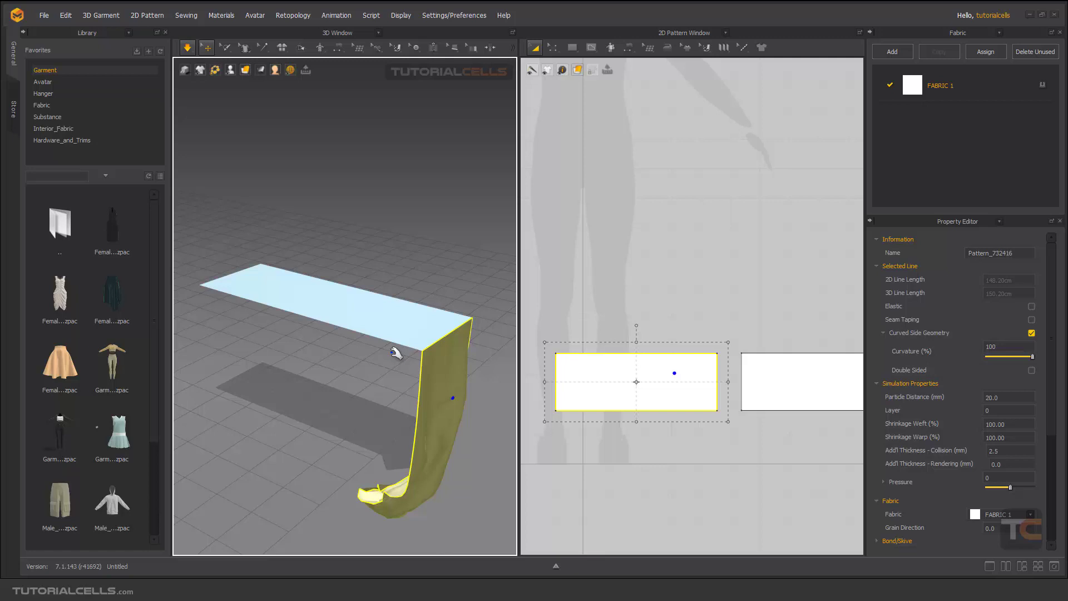
Step: Select the frozen upper panel and unfreeze it
click(395, 351)
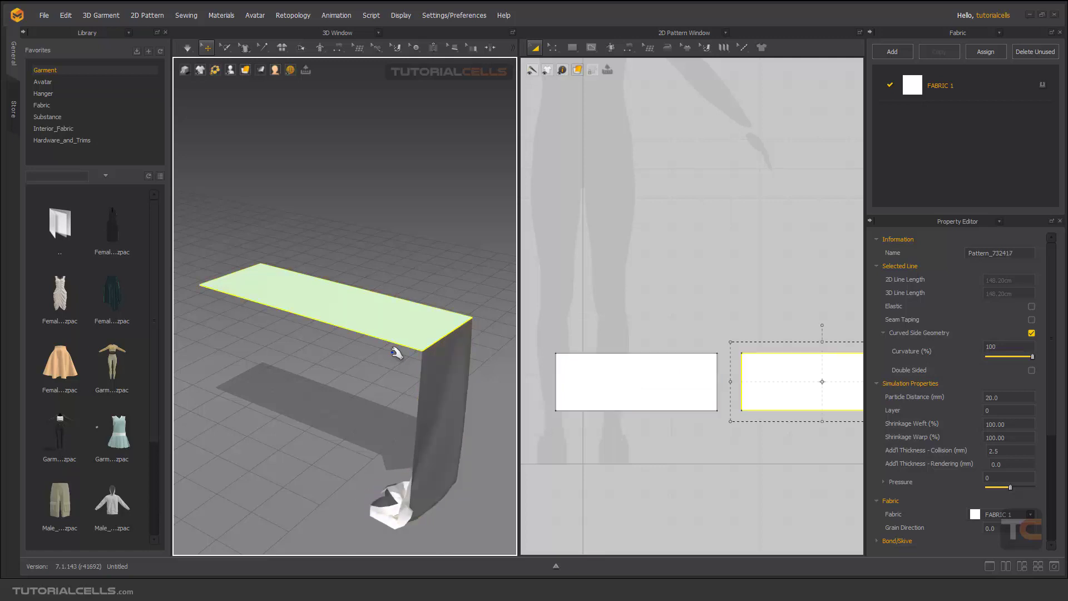
right_click(391, 312)
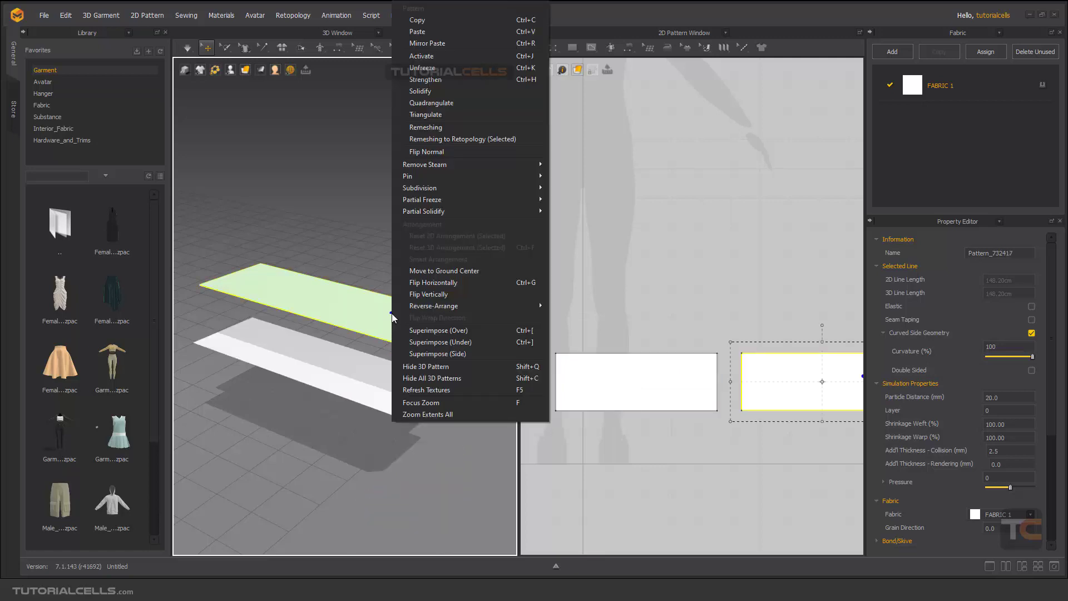
click(422, 69)
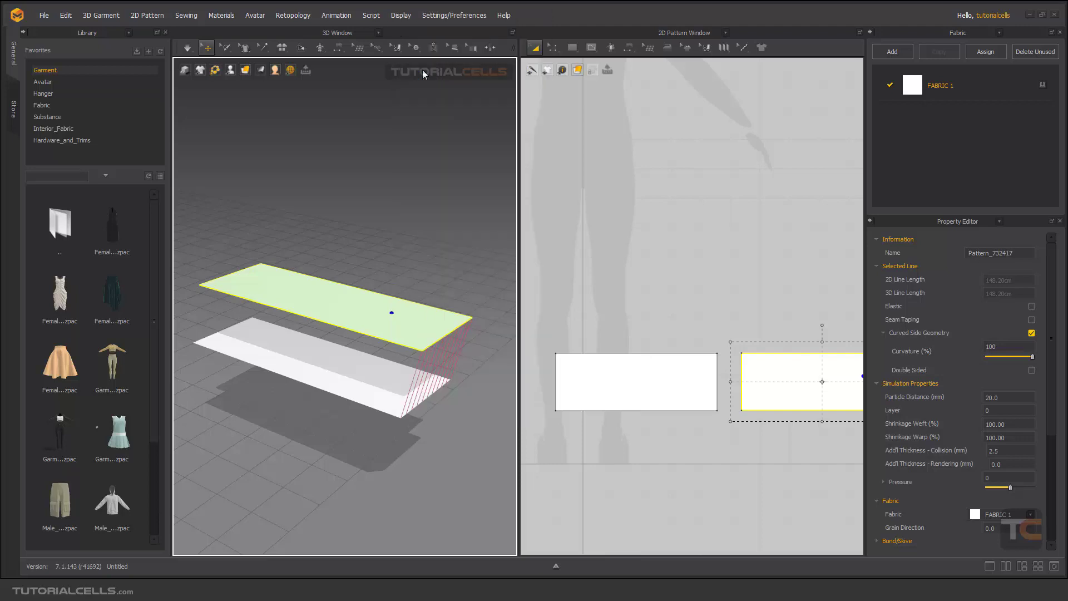
Step: Deactivate the upper panel with Pattern Only, keeping its sewing, and orbit the view
right_click(362, 312)
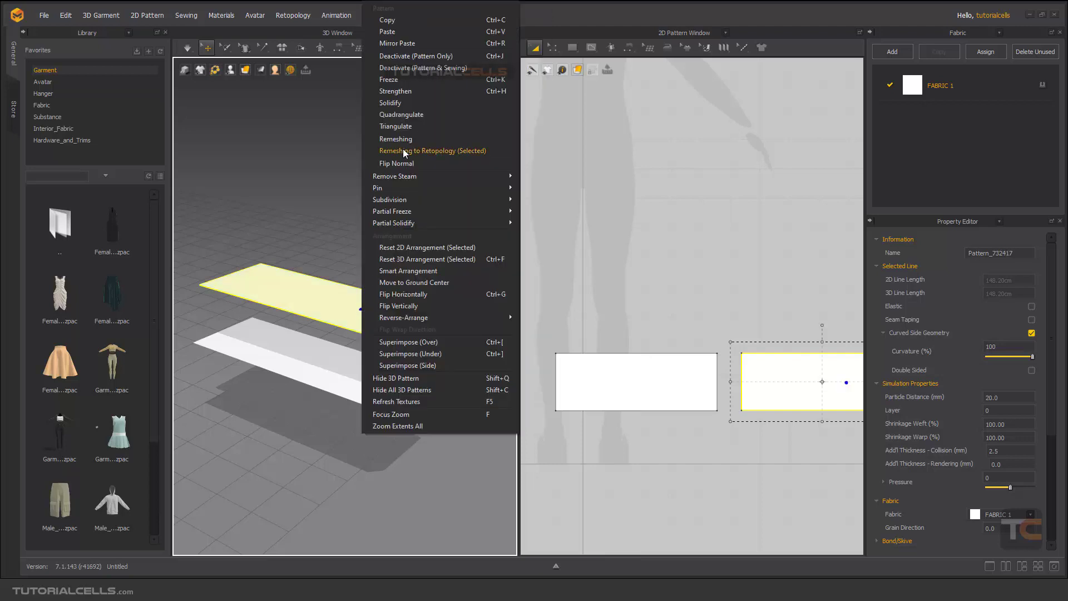
click(427, 60)
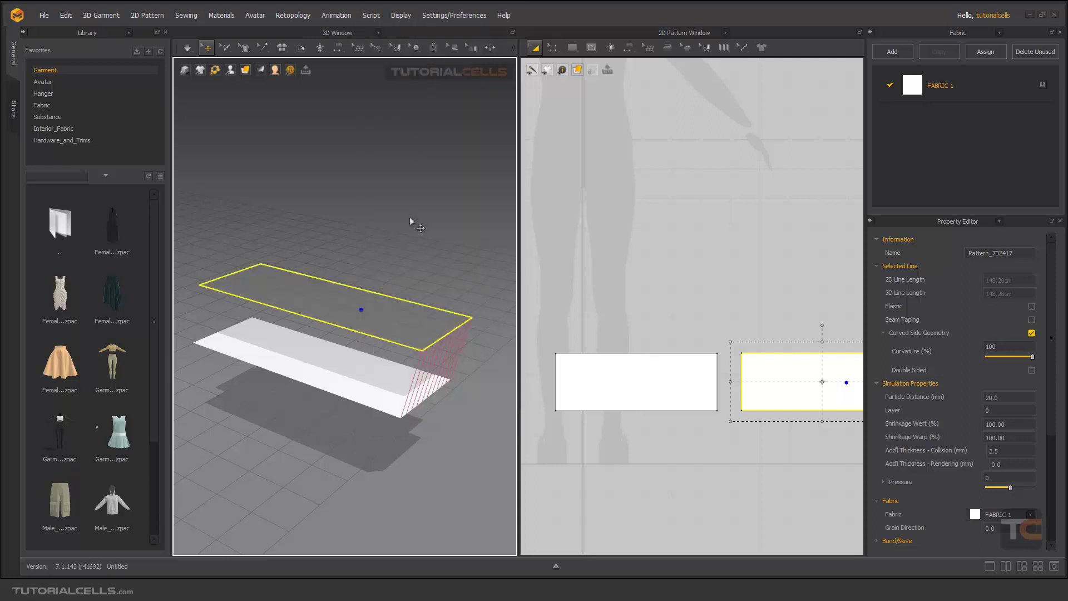
mouse_move(409, 211)
right_down()
mouse_move(406, 240)
mouse_move(427, 218)
mouse_move(401, 236)
mouse_move(412, 239)
right_up()
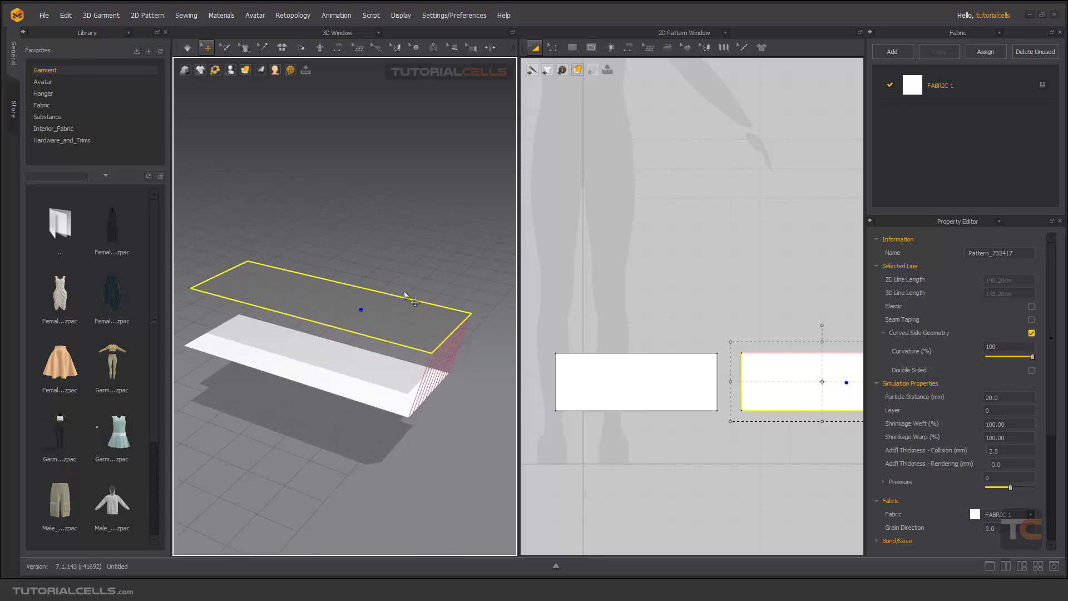
Step: Simulate, pull the draped lower panel, stop the simulation, and select the top panel
key(space)
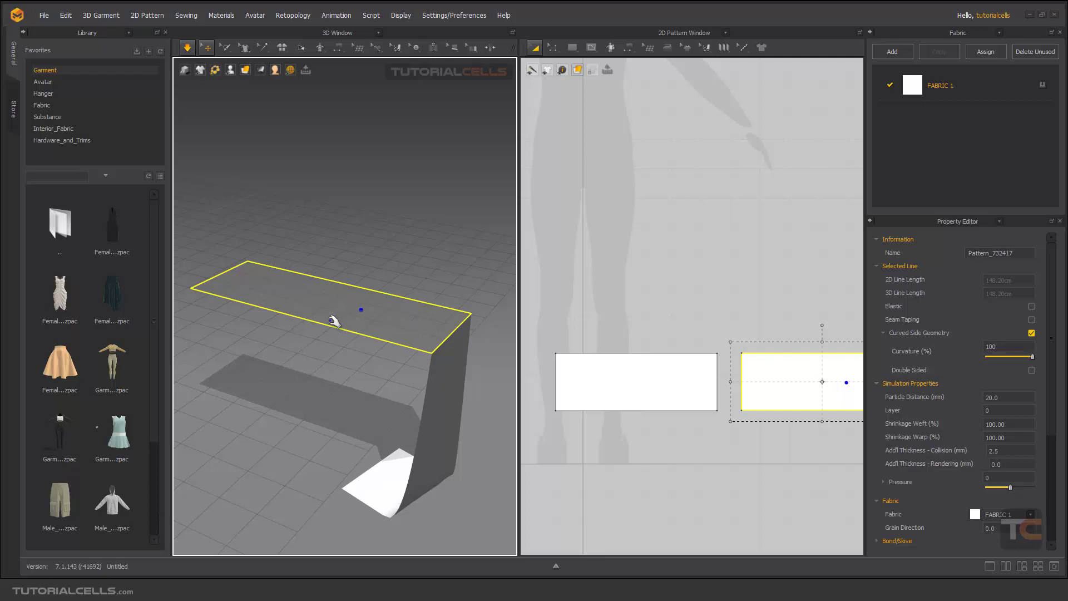
click(436, 409)
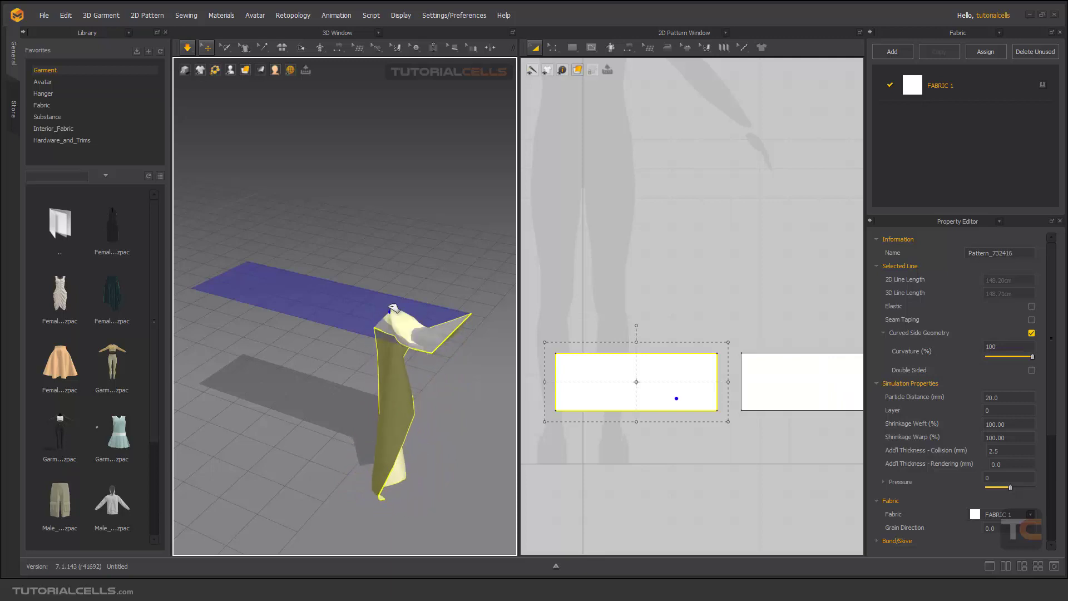
drag(398, 305, 391, 327)
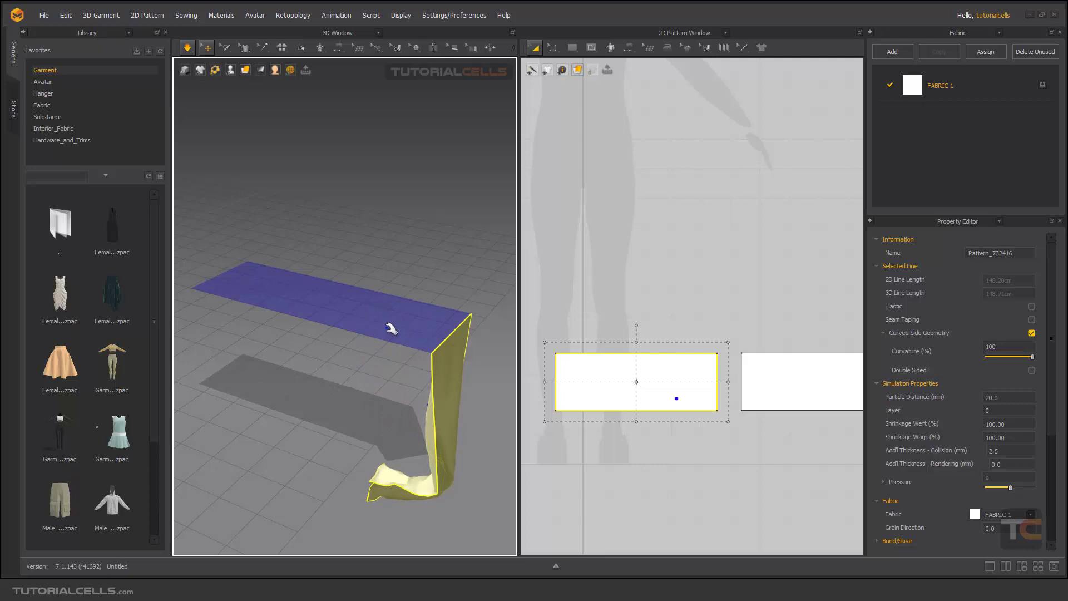
key(space)
click(367, 311)
Step: Orbit around both panels, then reactivate the top panel from its context menu
right_click(370, 308)
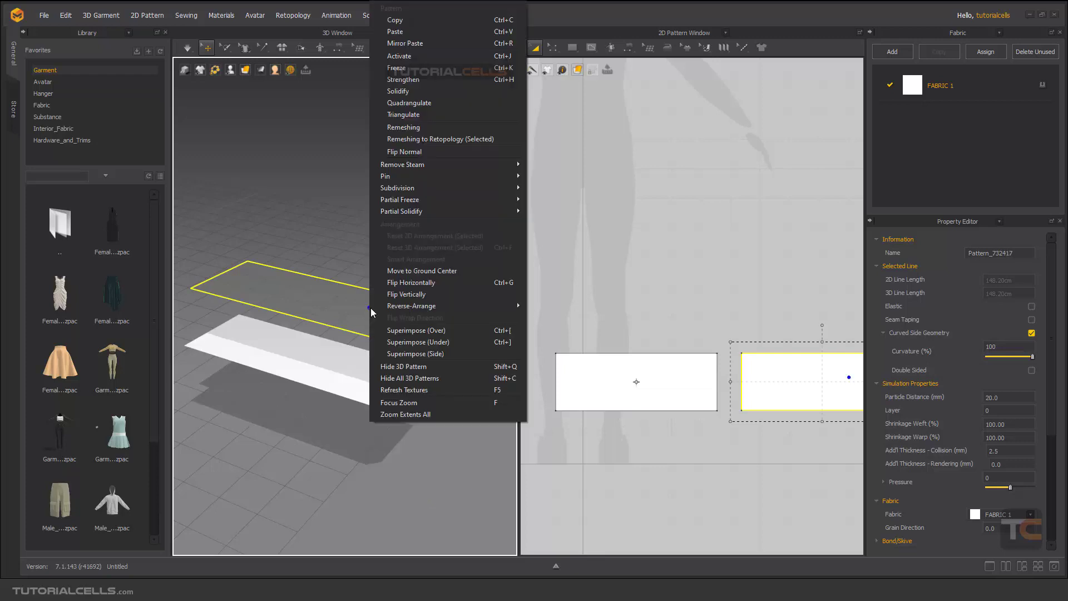
click(335, 220)
right_drag(405, 265, 408, 265)
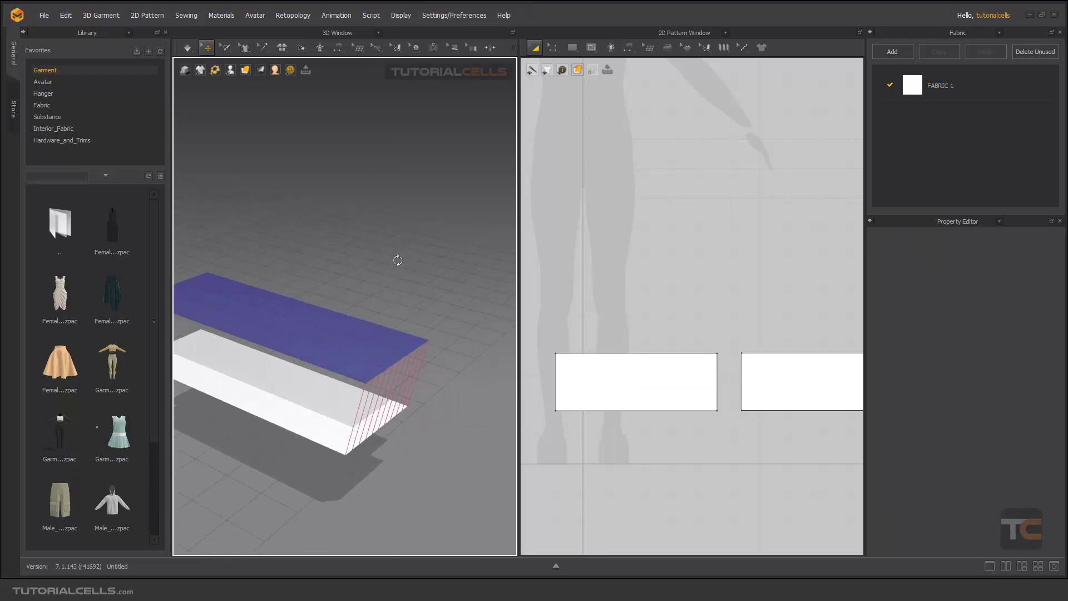
right_click(380, 321)
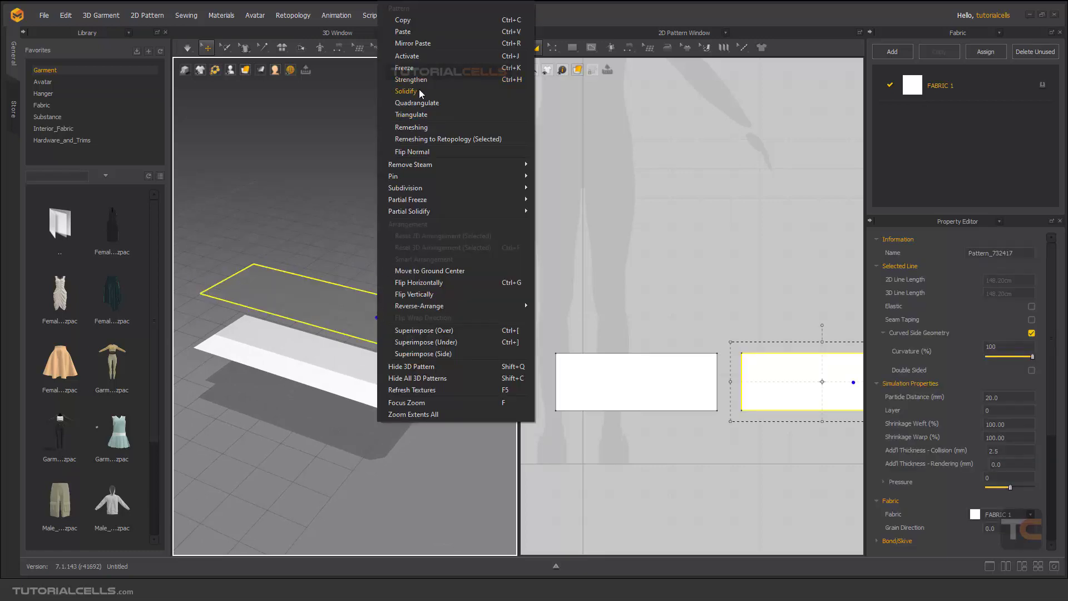
click(405, 58)
Step: Deactivate the top panel with Pattern & Sewing, then deselect it
right_click(350, 306)
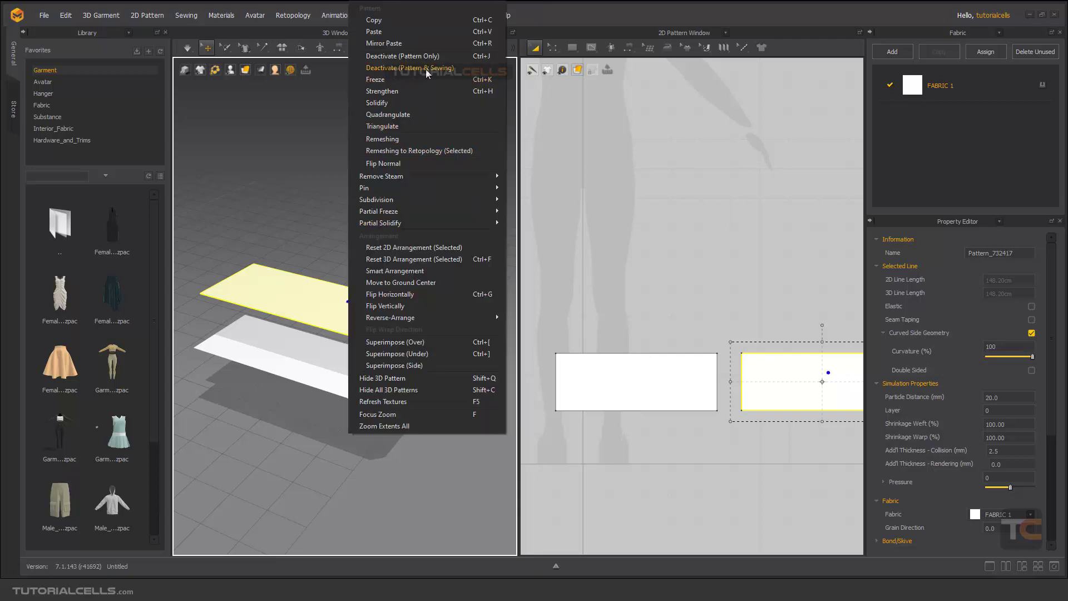
click(439, 71)
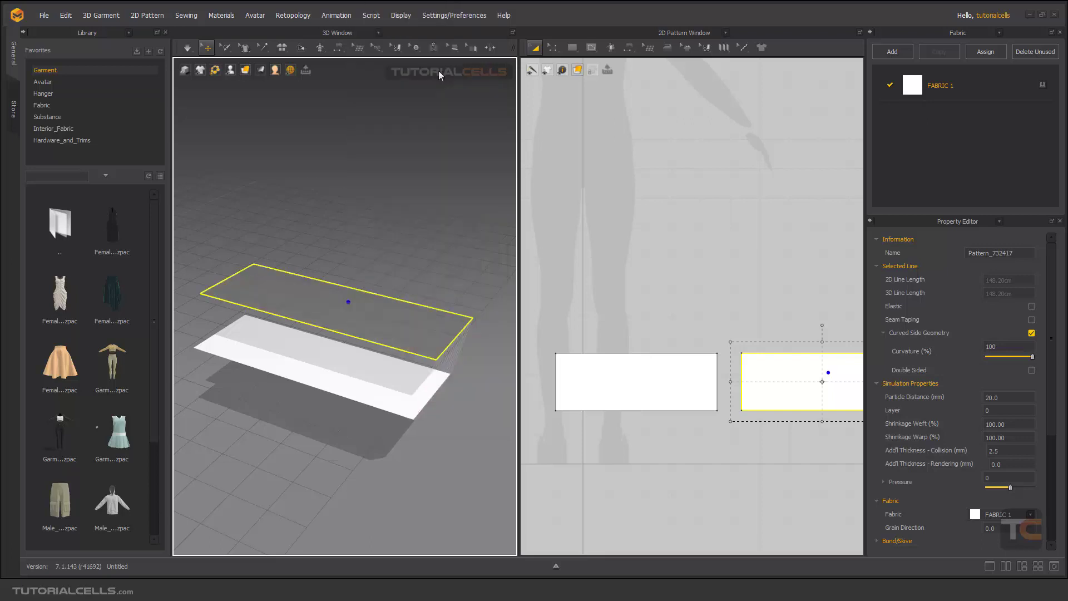
click(444, 275)
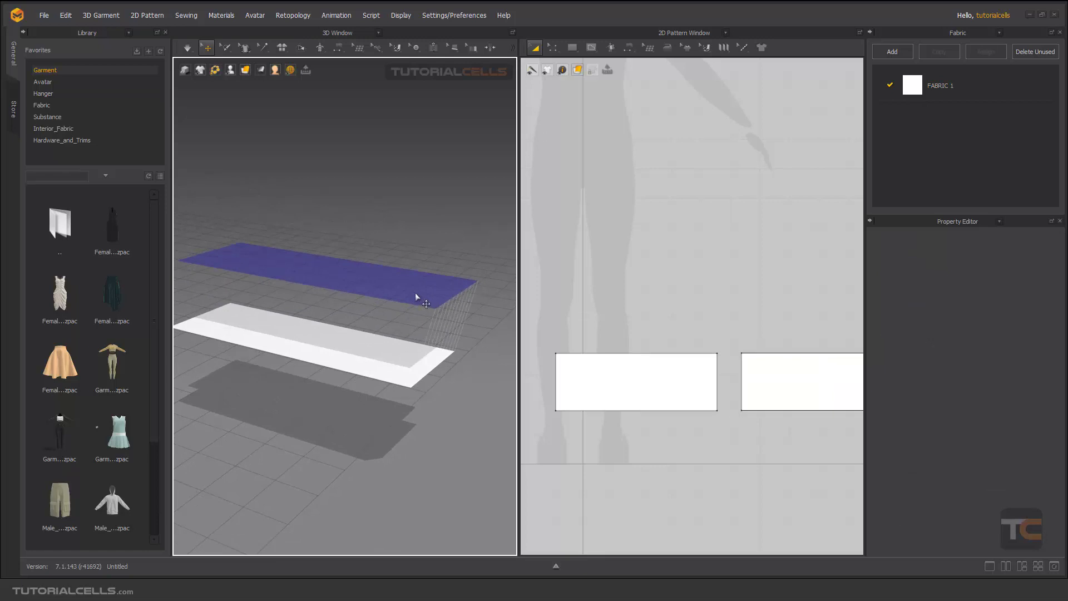
Step: Simulate so the lower panel falls, pull it upward, stop, and reset it flat
key(space)
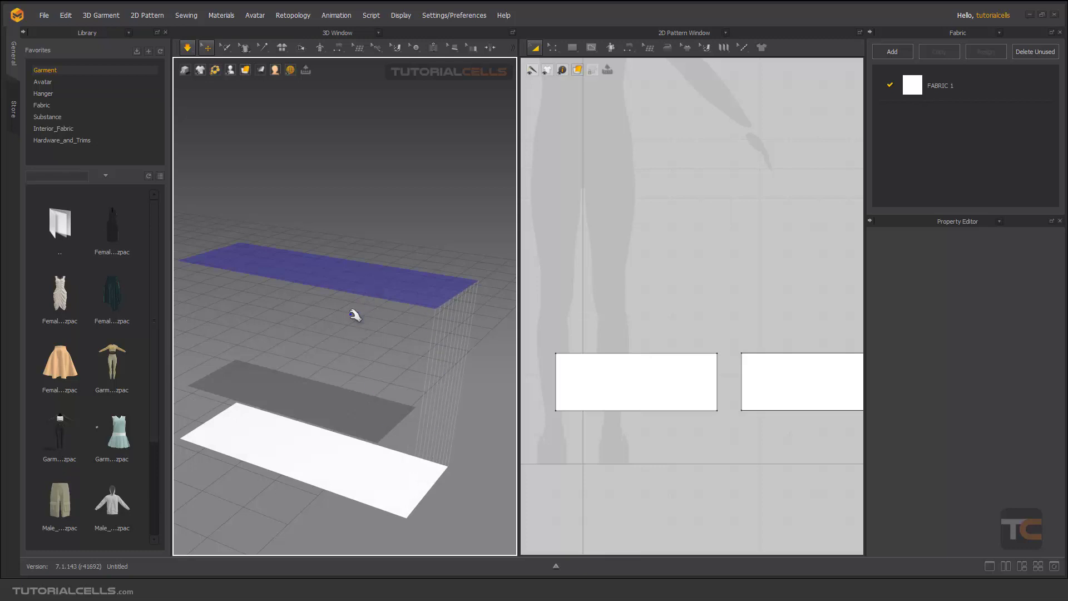
drag(306, 433, 336, 272)
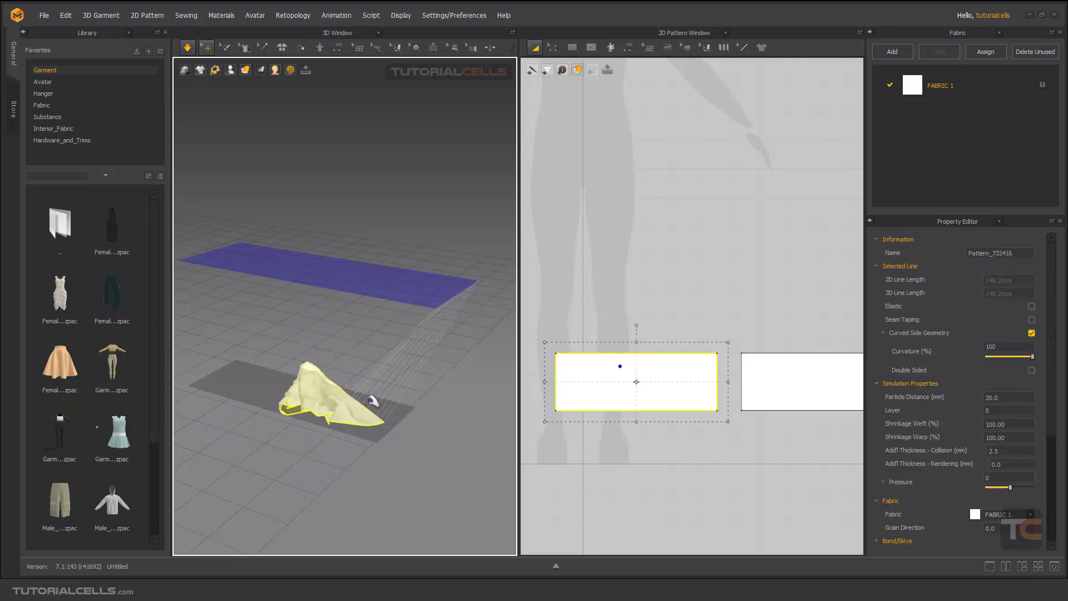
key(space)
key(Escape)
key(ctrl+z)
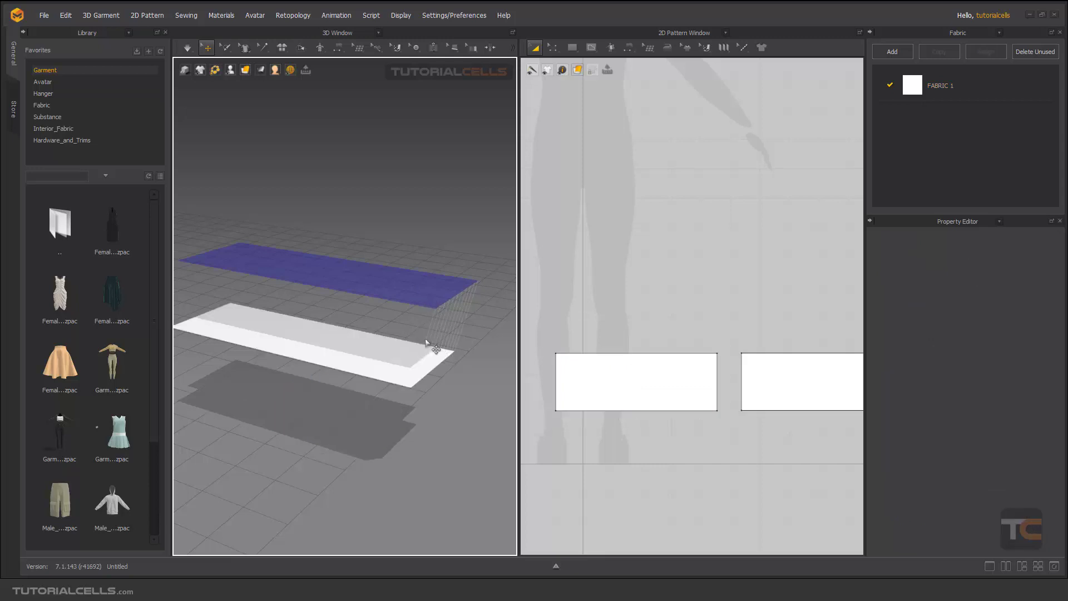
scroll(387, 296, up, 2)
scroll(384, 309, up, 1)
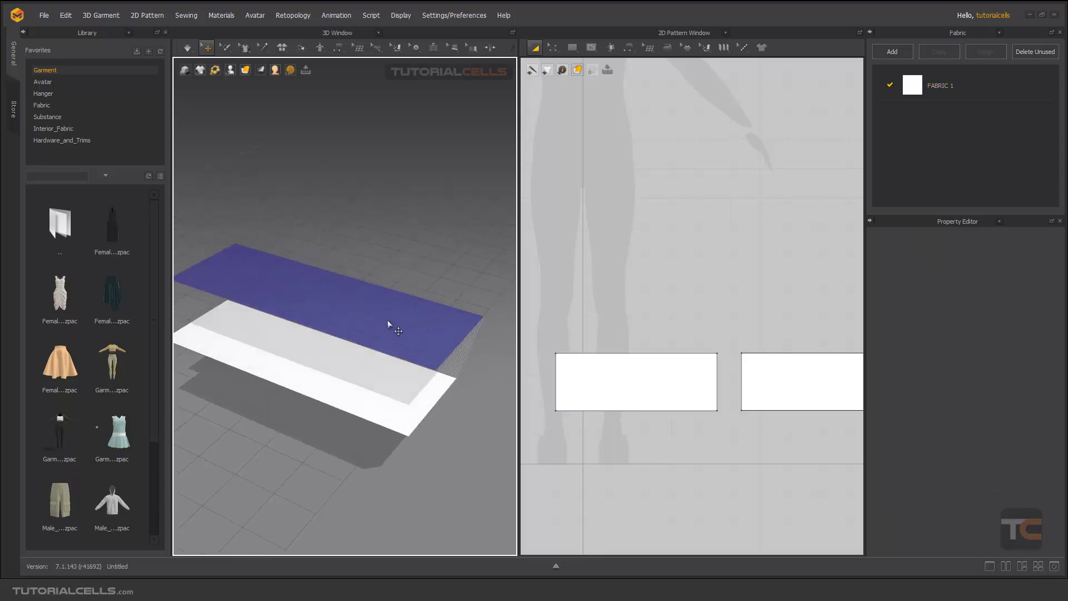
scroll(388, 321, down, 1)
scroll(391, 306, down, 1)
Step: Activate the top panel from its context menu, then reopen its pattern options
right_click(392, 303)
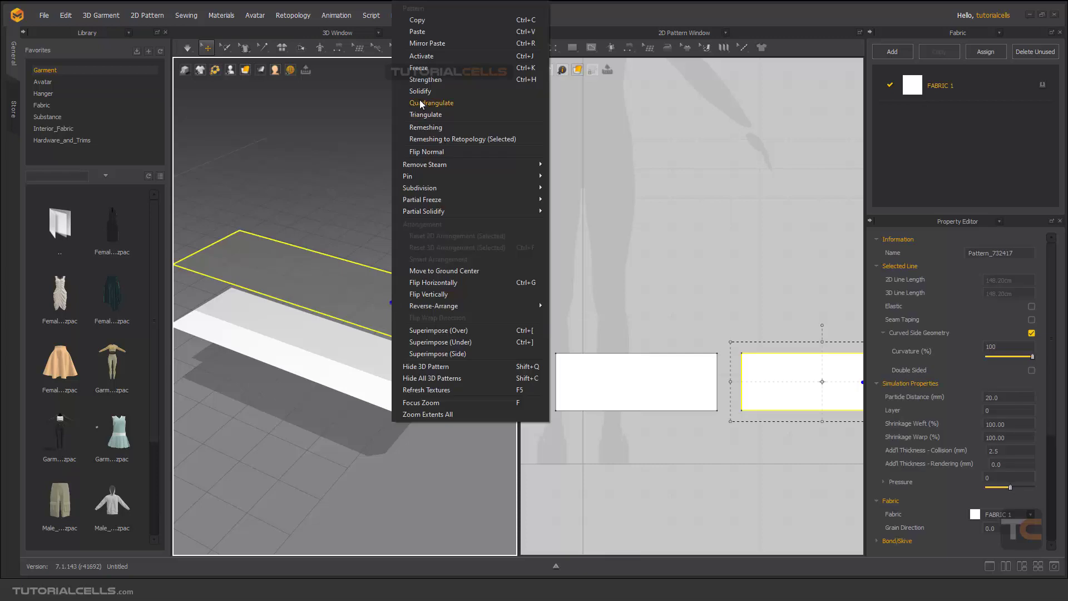
click(346, 263)
right_click(343, 264)
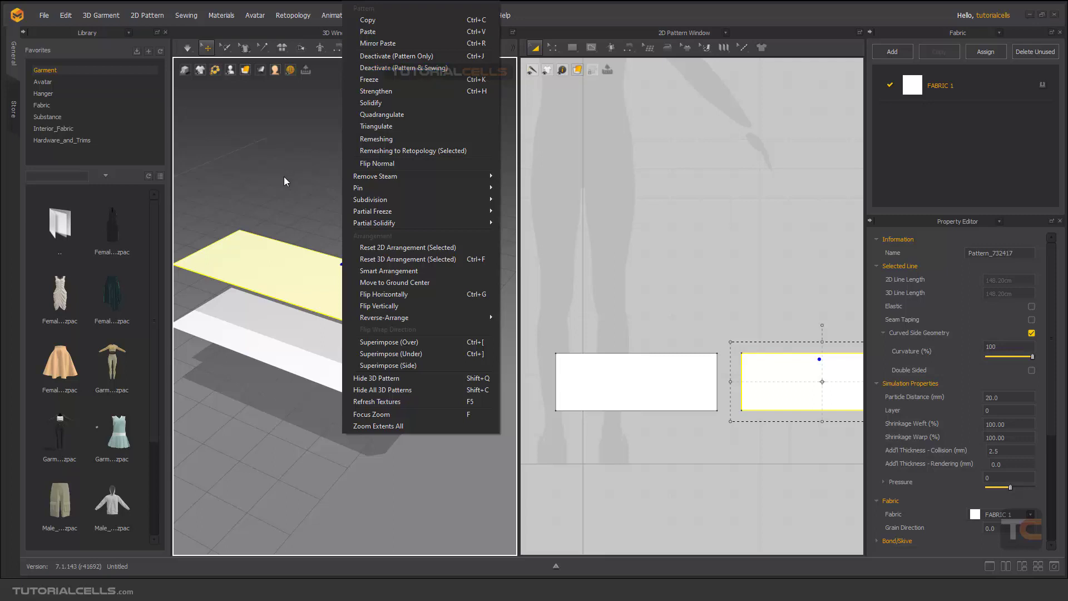
Step: Dismiss the top panel's options and orbit the view to show the seam lines
right_drag(284, 181, 301, 184)
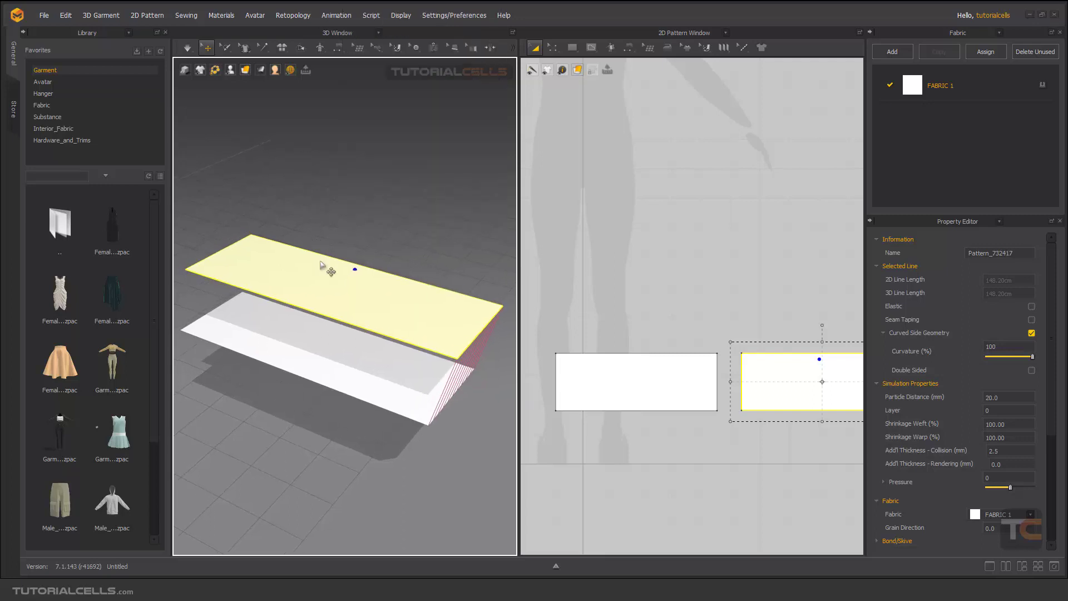